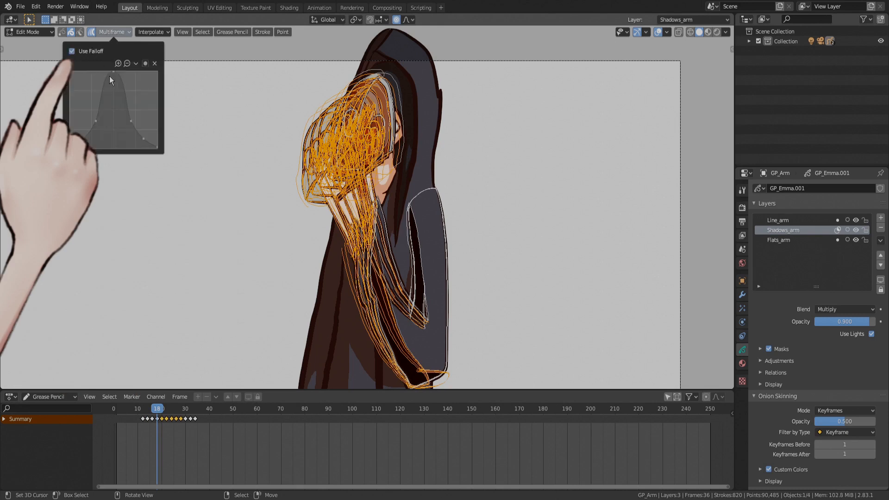
# Turn off proportional editing and raise the descending side of the multiframe falloff curve, with its end point at Y 0.20625
pyautogui.moveTo(110, 76)
pyautogui.mouseDown()
pyautogui.moveTo(109, 87)
pyautogui.moveTo(140, 110)
pyautogui.mouseUp()
pyautogui.press('o')
pyautogui.press('g')
pyautogui.rightClick(384, 147)
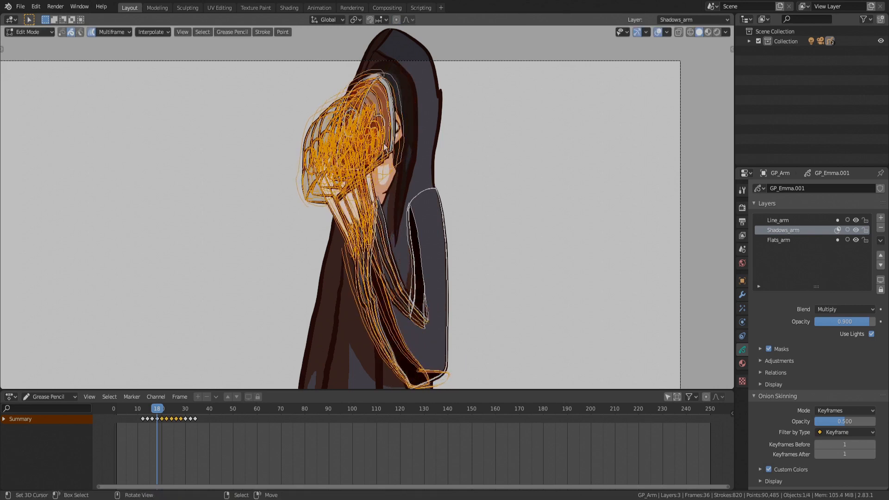
pyautogui.click(112, 31)
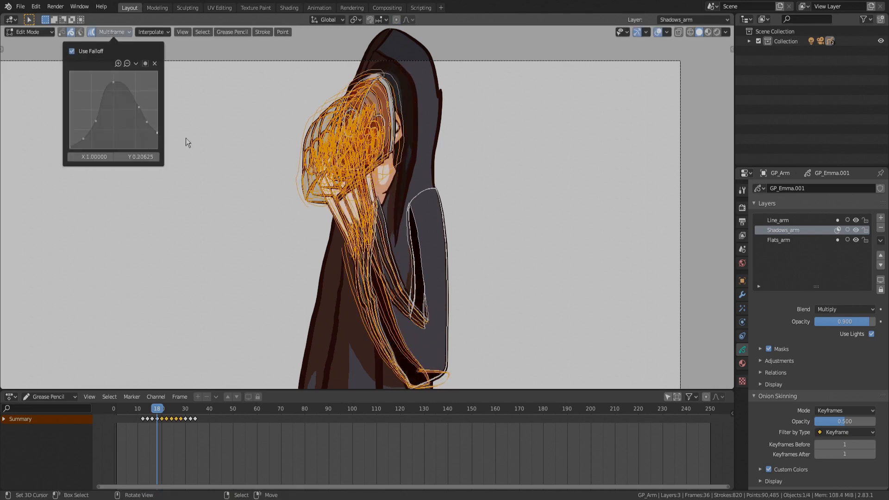
# Move and rotate the selected mask and arm strokes across the multiframe keyframes using the adjusted falloff
pyautogui.press('g')
pyautogui.click(493, 96)
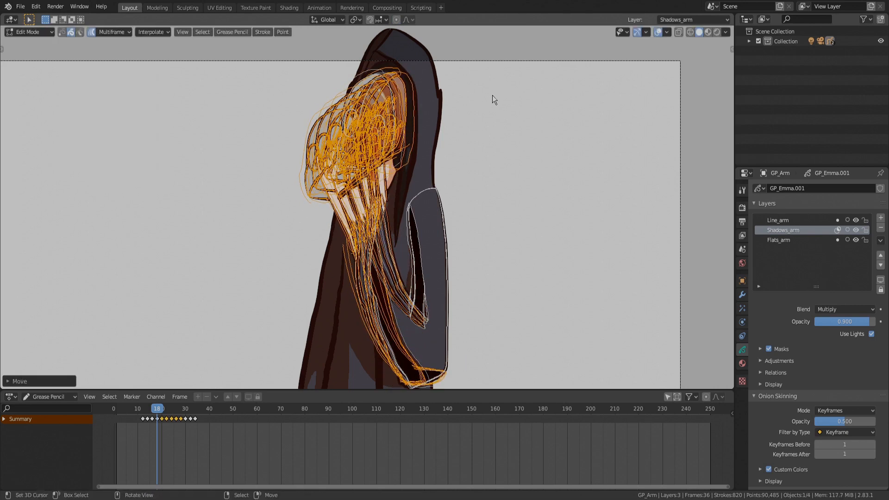
pyautogui.press('r')
pyautogui.press('Return')
pyautogui.press('g')
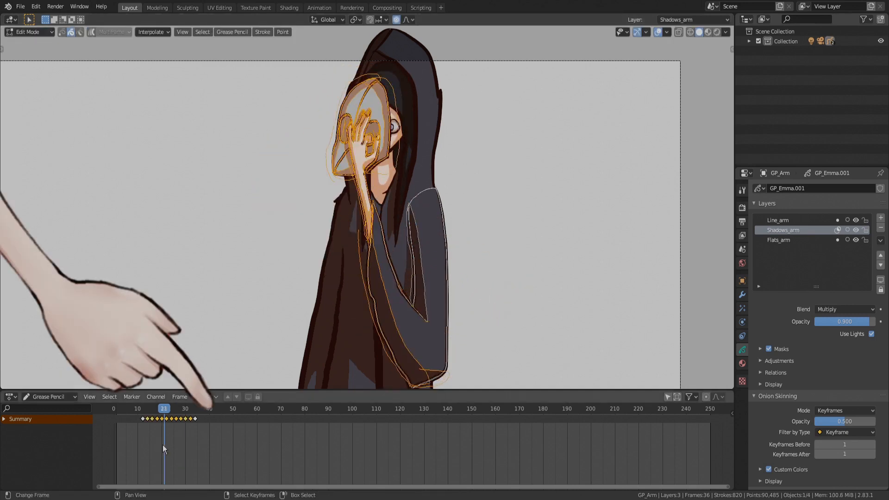
# At frame 41, move the selected mask and forearm away from the face and downward with smooth proportional editing
pyautogui.moveTo(164, 449); pyautogui.dragTo(212, 449)
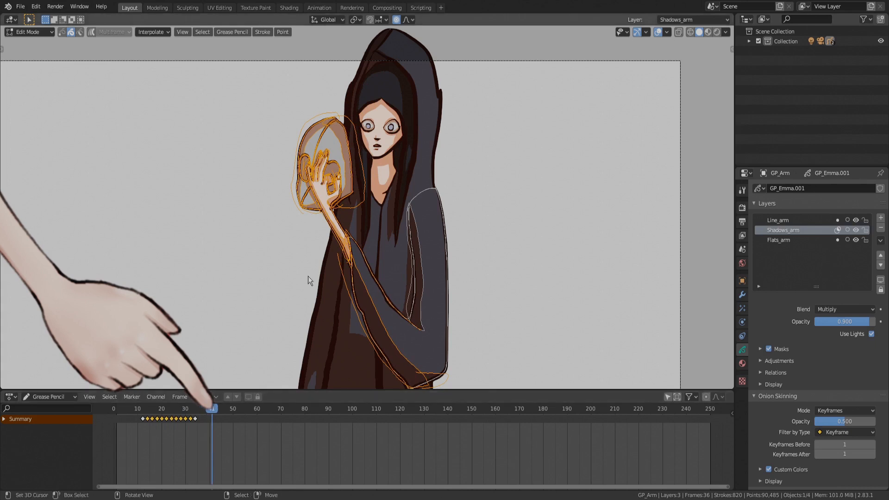
pyautogui.press('g')
pyautogui.scroll(-5, 252, 231)
pyautogui.scroll(4, 242, 234)
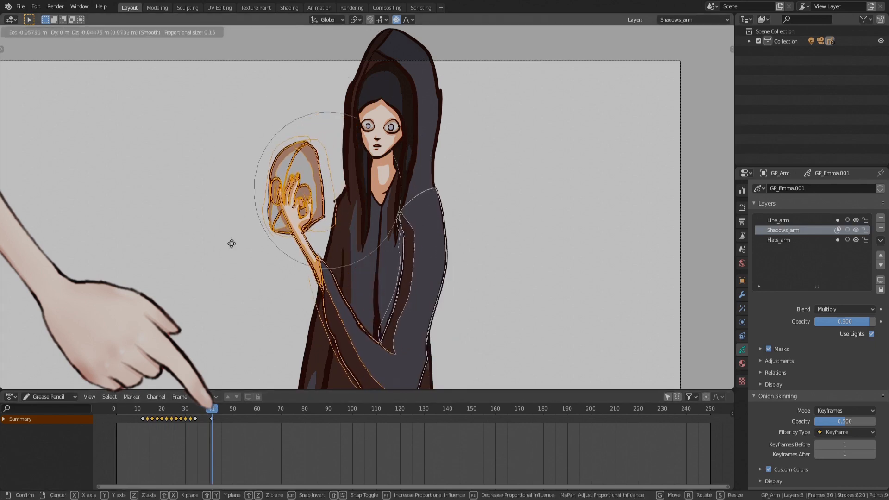
pyautogui.click(226, 265)
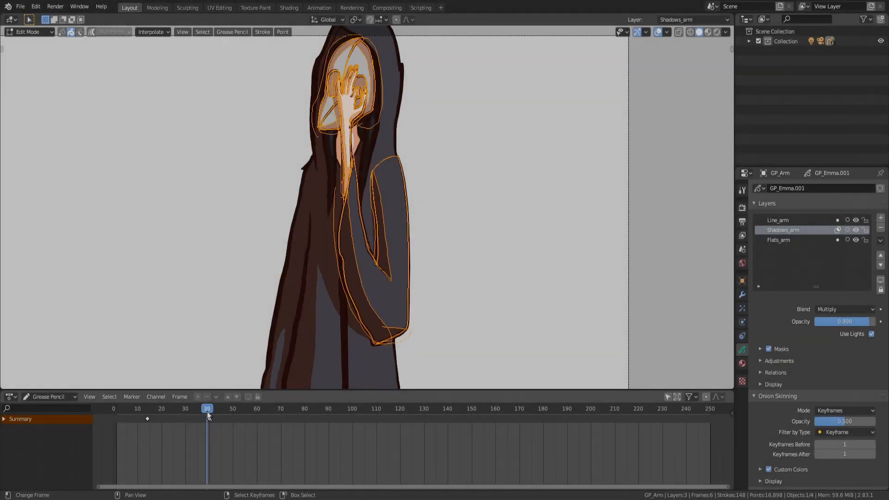
# From frame 32, interpolate a sequence between the two arm keyframes with Interpolate All Layers enabled
pyautogui.moveTo(207, 411); pyautogui.dragTo(189, 411)
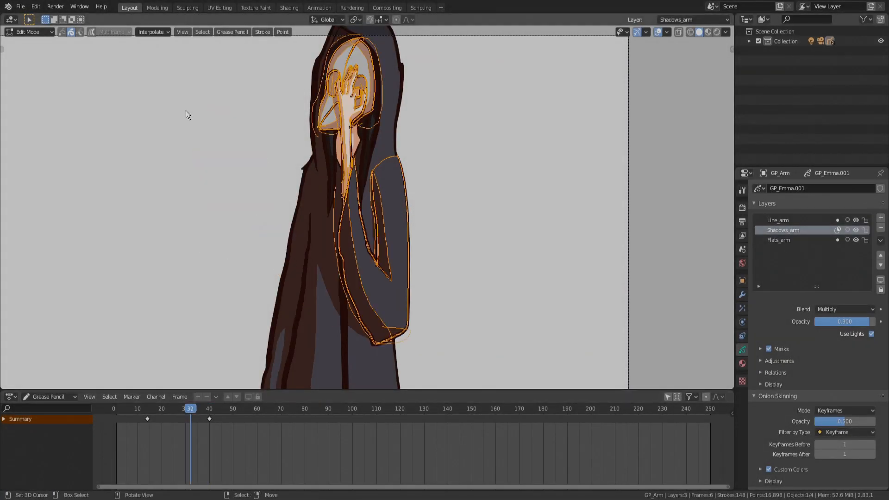
pyautogui.click(161, 30)
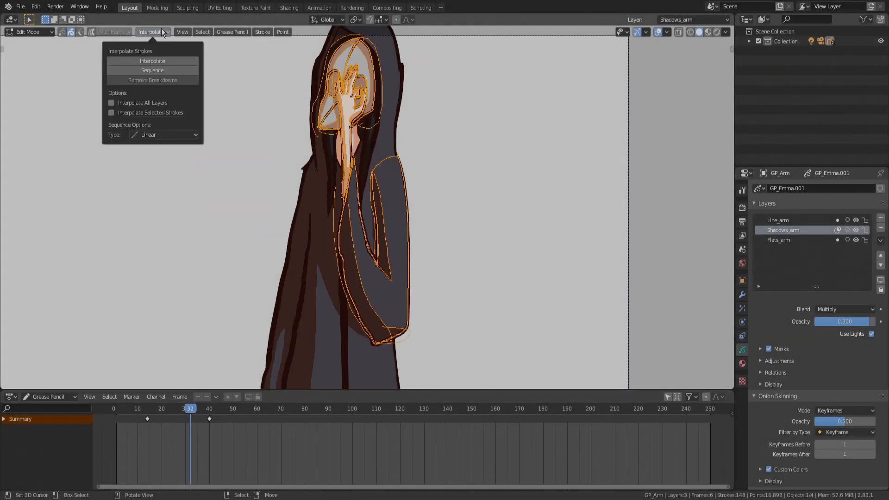
pyautogui.click(110, 103)
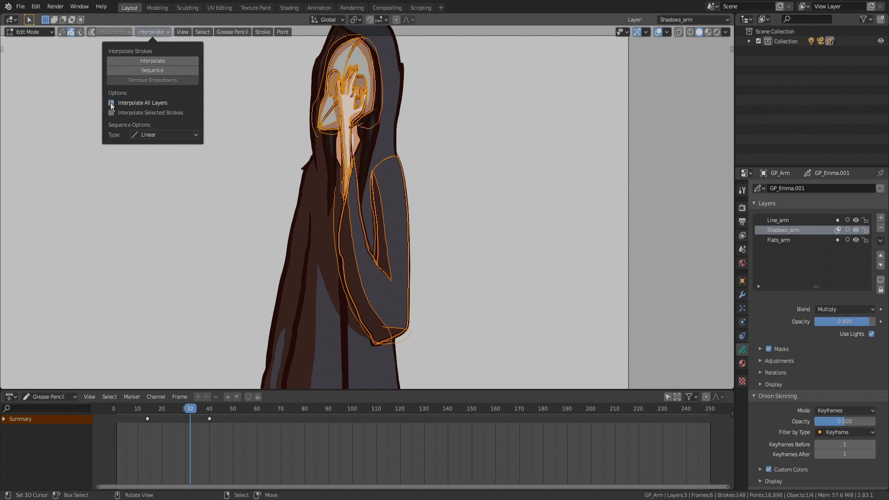
pyautogui.click(134, 74)
pyautogui.moveTo(185, 419)
pyautogui.mouseDown()
pyautogui.moveTo(165, 418)
pyautogui.moveTo(191, 418)
pyautogui.mouseUp()
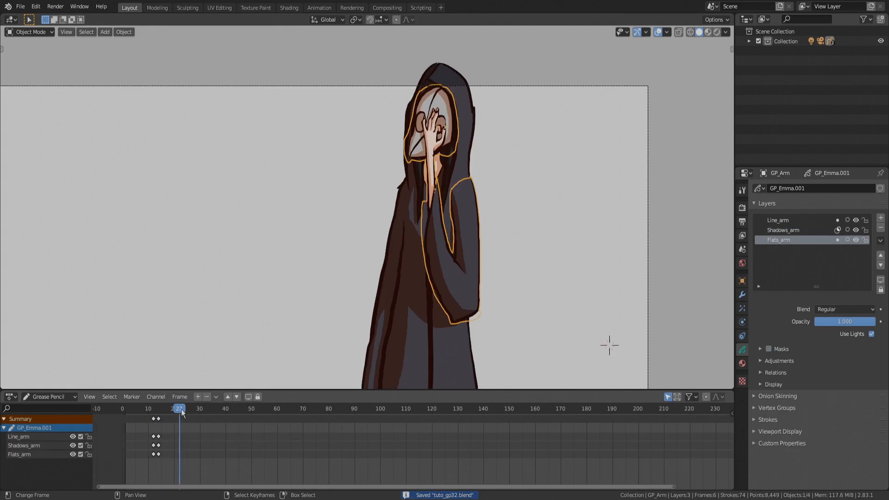
# At frame 40, rotate and move the selected mask and forearm strokes so that they uncover the character's face
pyautogui.moveTo(182, 409); pyautogui.dragTo(225, 412)
pyautogui.press('Tab')
pyautogui.scroll(-1, 466, 246)
pyautogui.press('r')
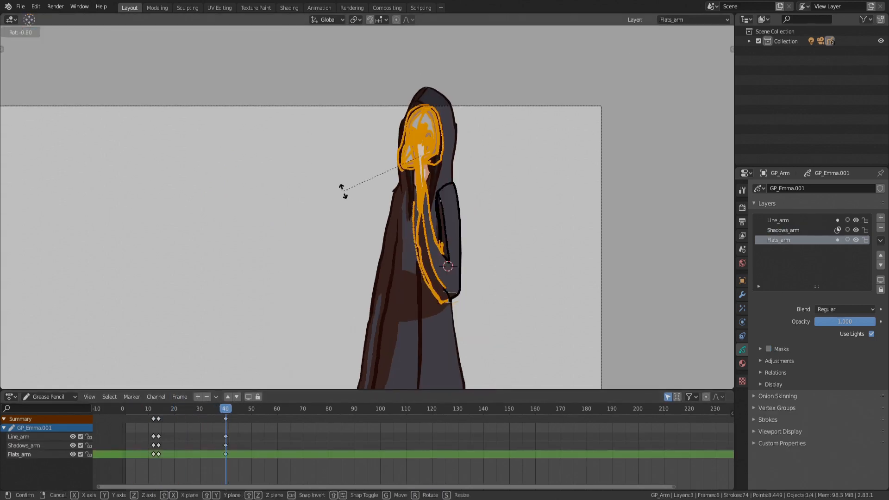
pyautogui.click(338, 221)
pyautogui.press('g')
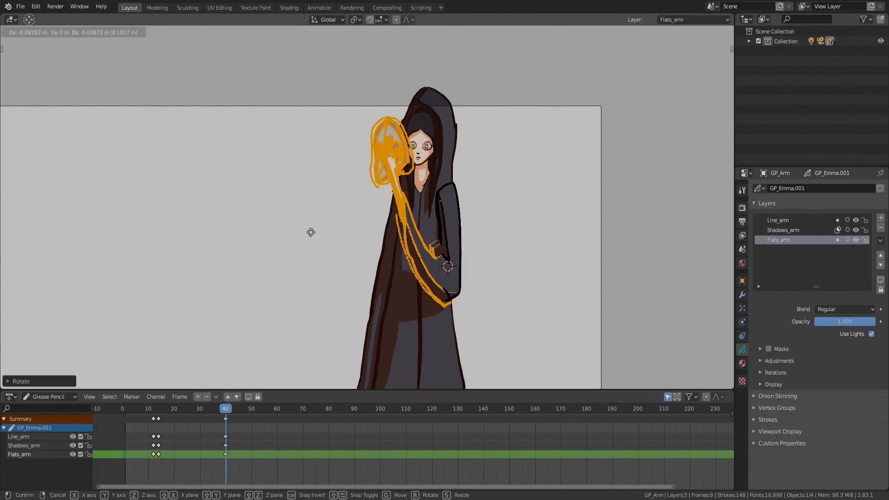
pyautogui.click(308, 232)
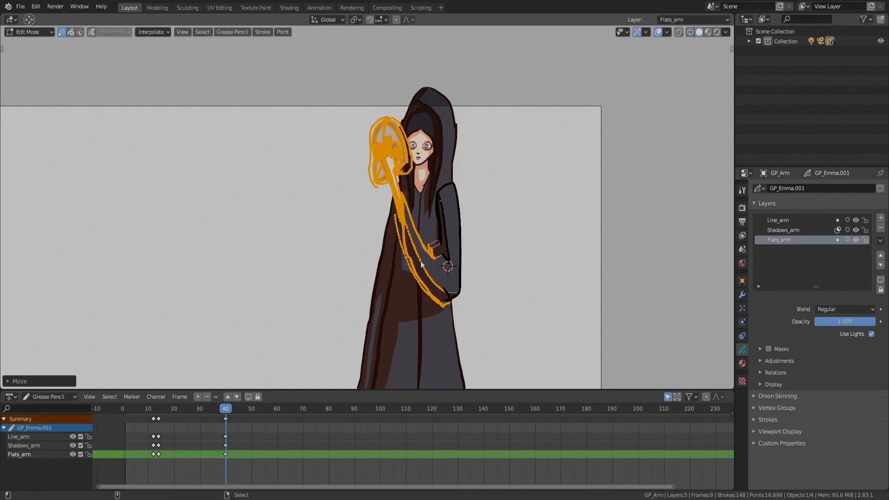
# Adjust the elbow of the arm in Sculpt Mode at frame 40, then leave for Object Mode
pyautogui.hotkey('ctrl', 'Tab')
pyautogui.click(427, 316)
pyautogui.moveTo(447, 266)
pyautogui.mouseDown()
pyautogui.moveTo(458, 266)
pyautogui.moveTo(443, 281)
pyautogui.moveTo(470, 273)
pyautogui.mouseUp()
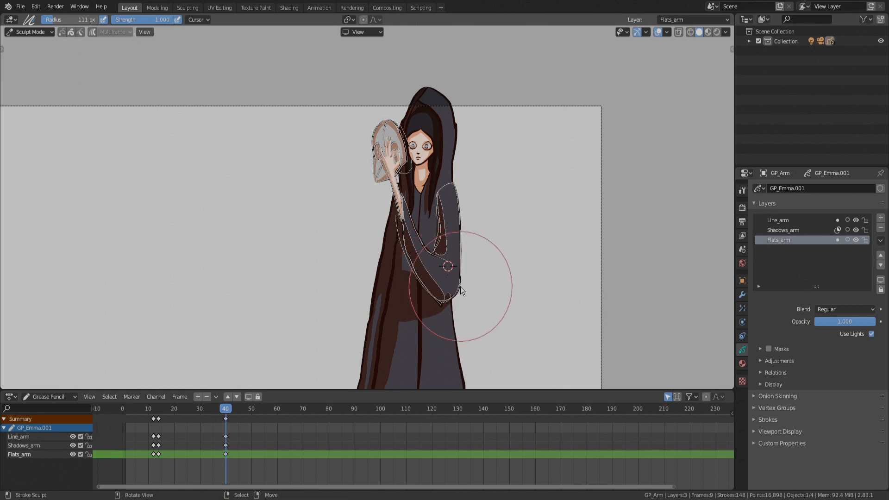
pyautogui.hotkey('ctrl', 'Tab')
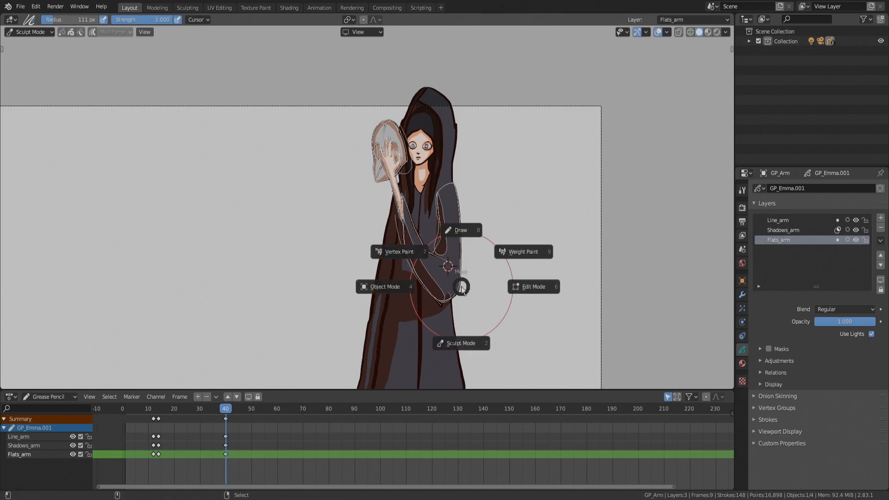
pyautogui.click(407, 290)
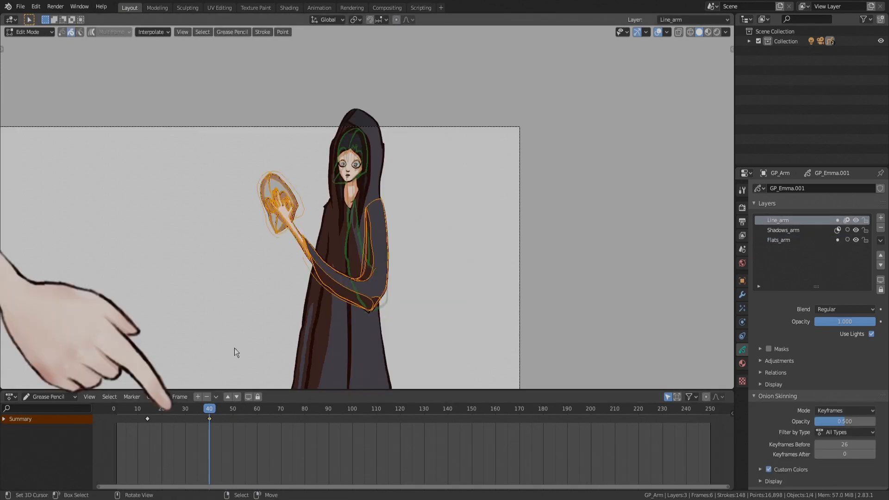
# Interpolate a single breakdown on the Line_arm layer at frame 31 and scrub through the motion
pyautogui.moveTo(206, 437)
pyautogui.mouseDown()
pyautogui.moveTo(215, 435)
pyautogui.moveTo(197, 435)
pyautogui.mouseUp()
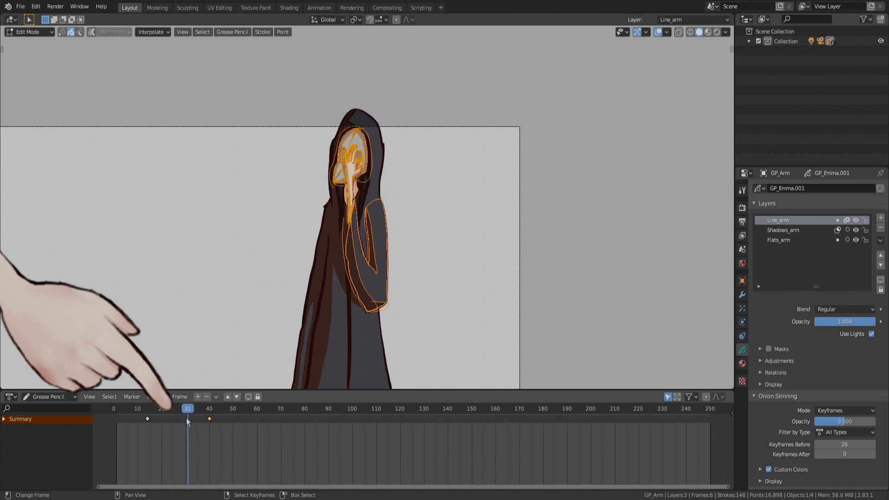
pyautogui.click(159, 32)
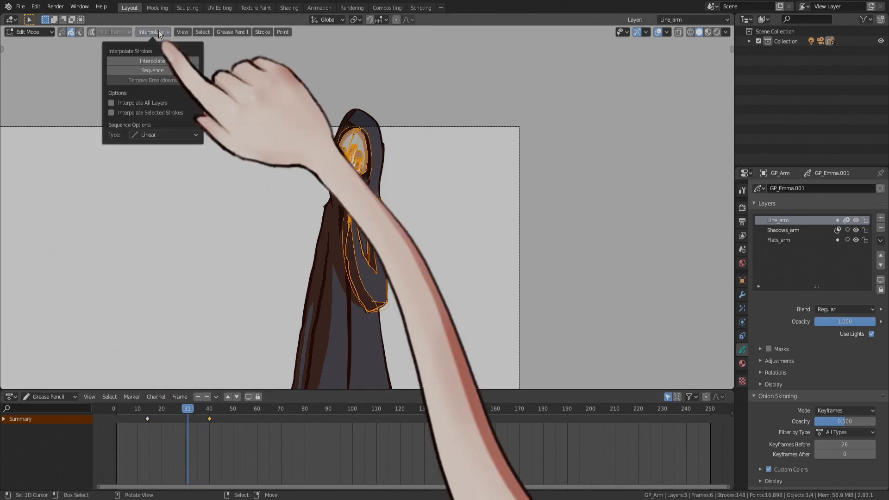
pyautogui.click(147, 62)
pyautogui.click(486, 230)
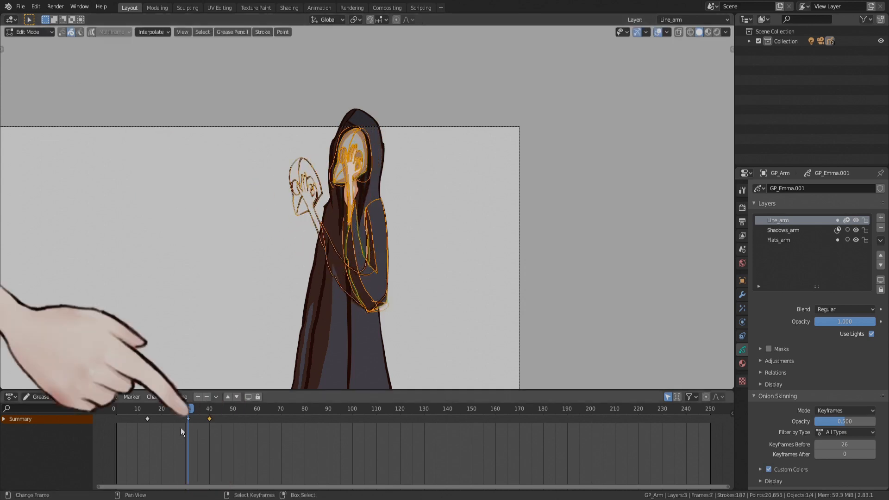
pyautogui.click(220, 437)
pyautogui.moveTo(220, 437)
pyautogui.mouseDown()
pyautogui.moveTo(151, 443)
pyautogui.moveTo(249, 438)
pyautogui.moveTo(168, 446)
pyautogui.mouseUp()
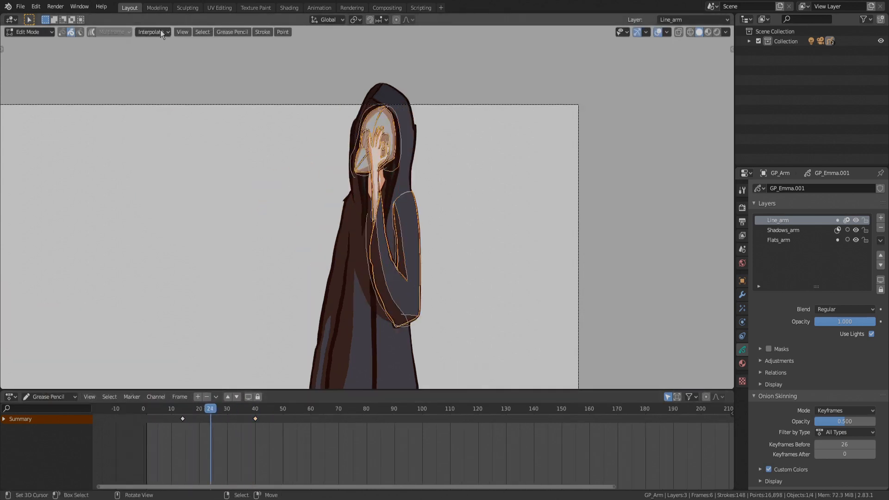
# Enable Interpolate All Layers, interpolate the full sequence between the two arm keyframes, and play it back
pyautogui.click(153, 32)
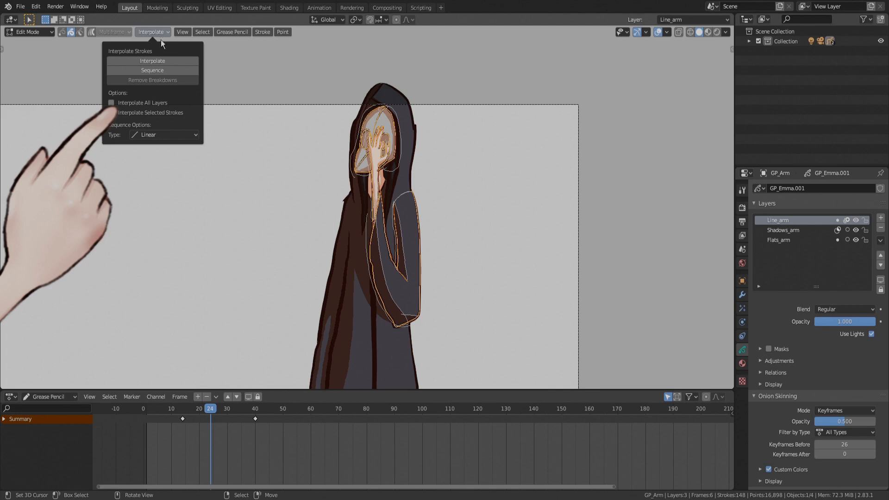
pyautogui.click(114, 102)
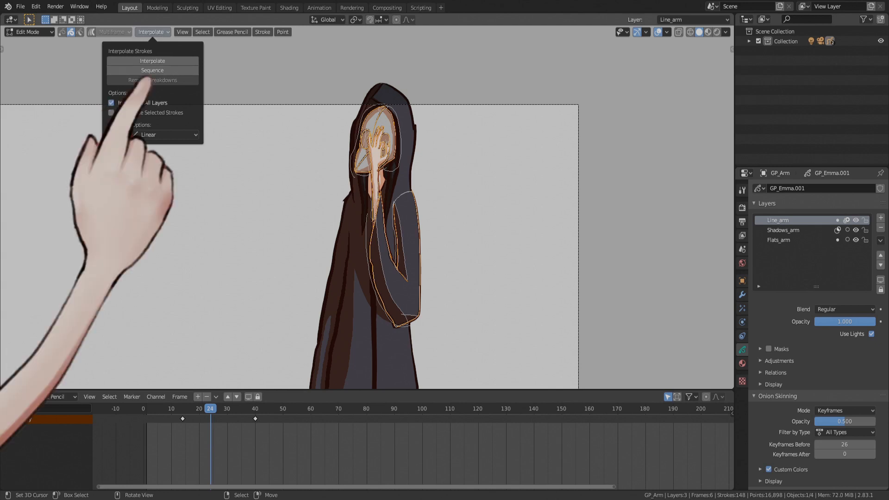
pyautogui.click(158, 71)
pyautogui.click(188, 453)
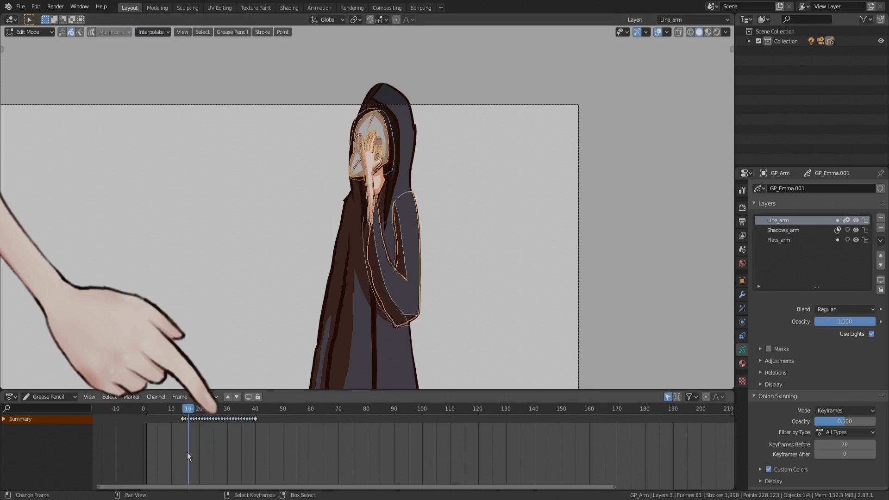
pyautogui.press('space')
# Choose Linear as the sequence interpolation type and remove the generated breakdowns
pyautogui.click(151, 31)
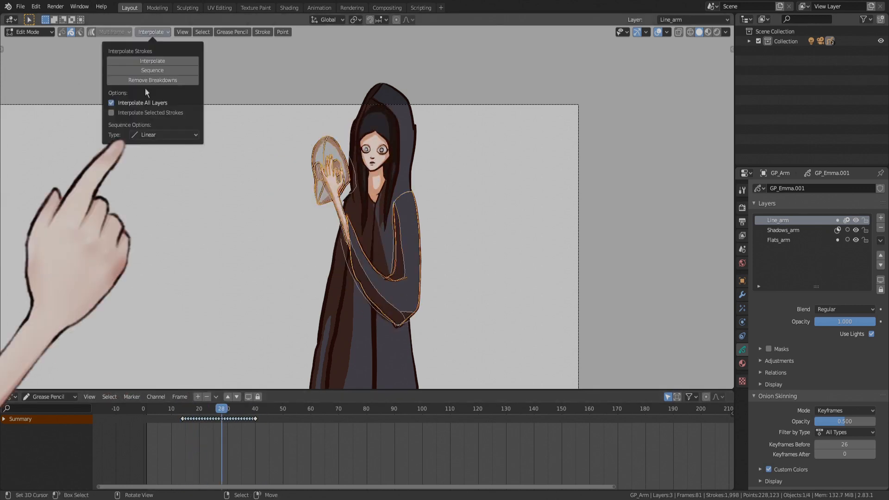
pyautogui.click(154, 134)
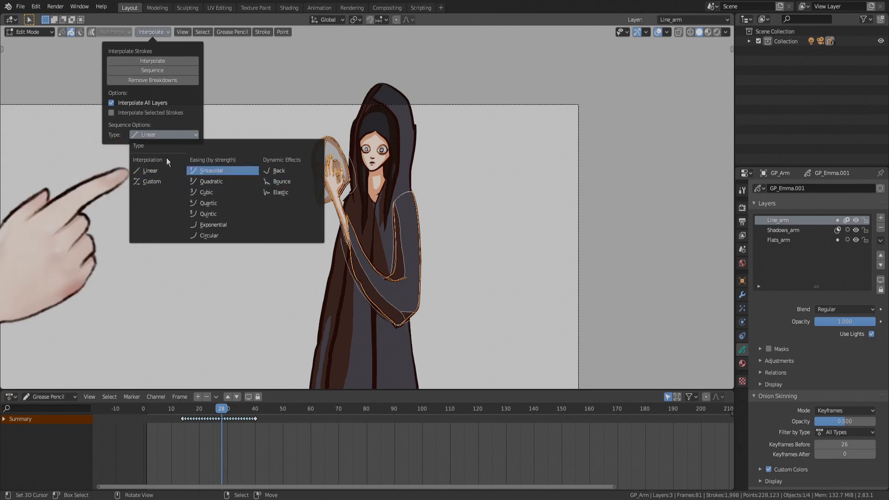
pyautogui.click(149, 170)
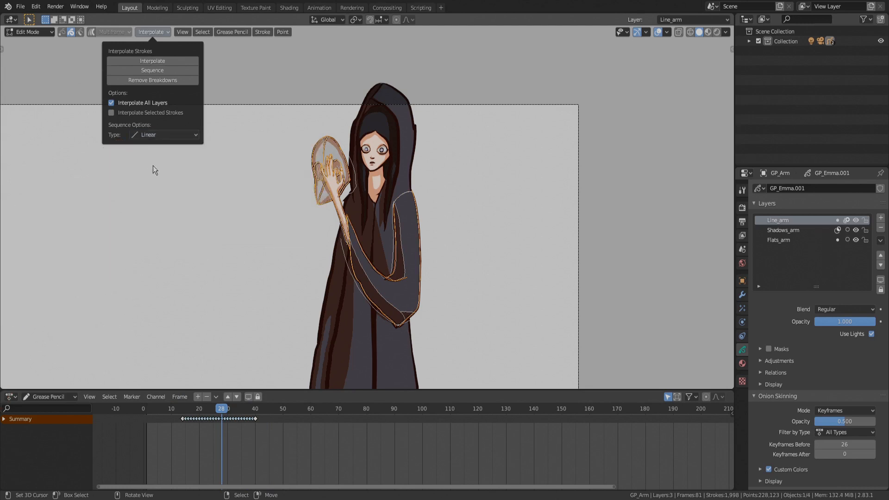
pyautogui.click(151, 31)
pyautogui.click(152, 80)
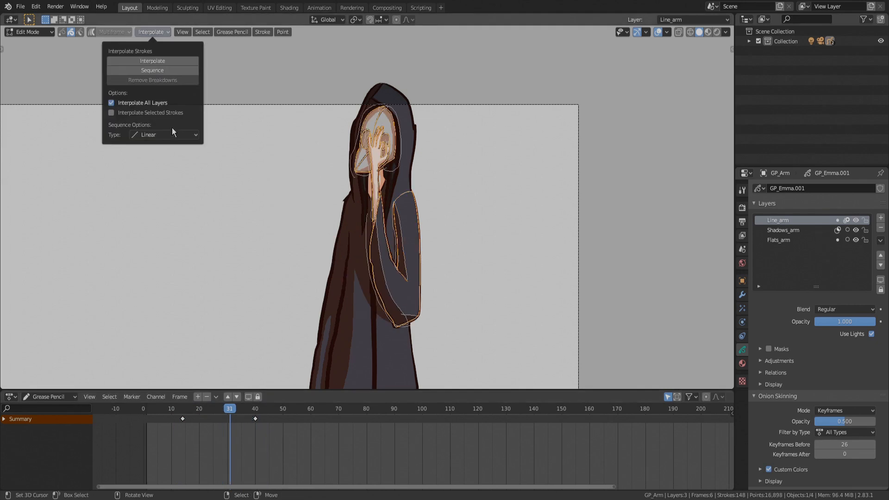
# Set the sequence type to Custom, shape an S-curve with an upper point at X 0.77249, Y 0.93125, and interpolate and play the sequence
pyautogui.click(172, 132)
pyautogui.click(154, 180)
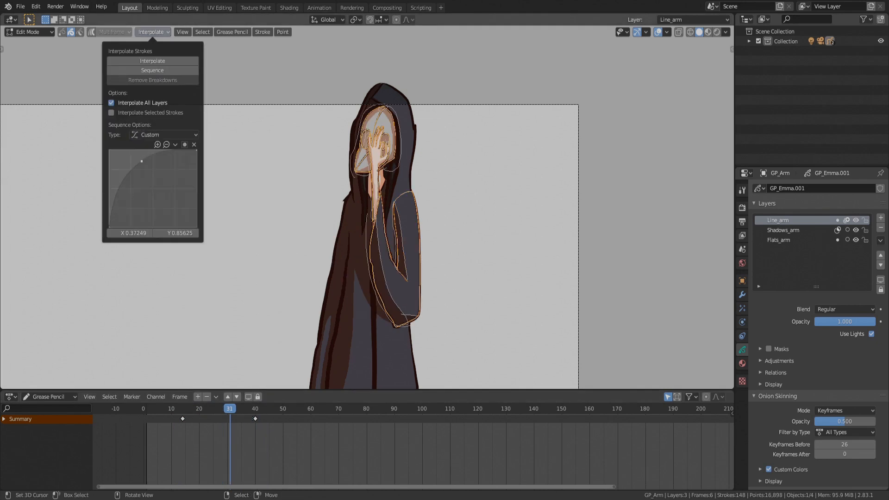
pyautogui.moveTo(142, 161); pyautogui.dragTo(167, 163)
pyautogui.click(131, 211)
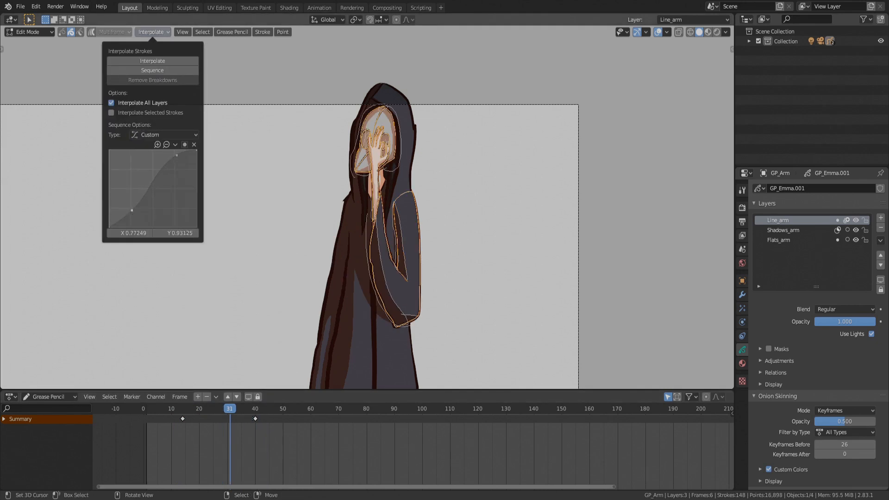
pyautogui.click(149, 70)
pyautogui.press('space')
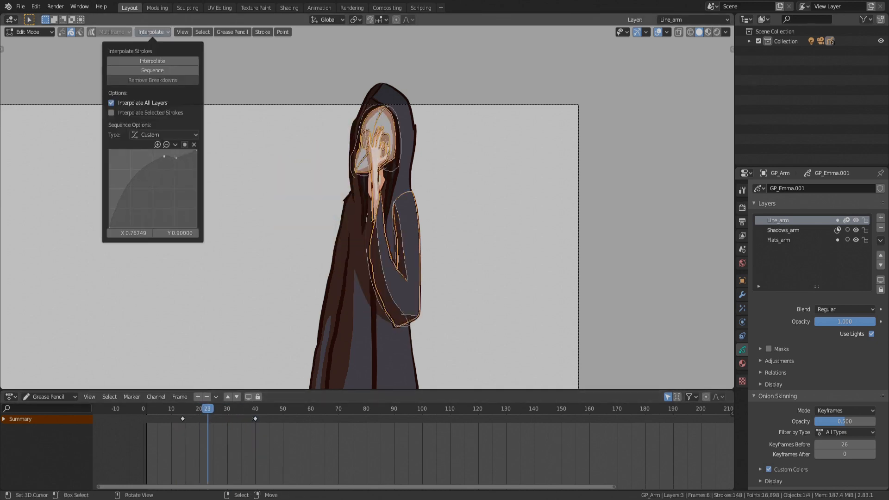
# Interpolate the sequence using the custom curve that rises early and dips before its end, and play the animation
pyautogui.click(152, 70)
pyautogui.click(178, 450)
pyautogui.press('space')
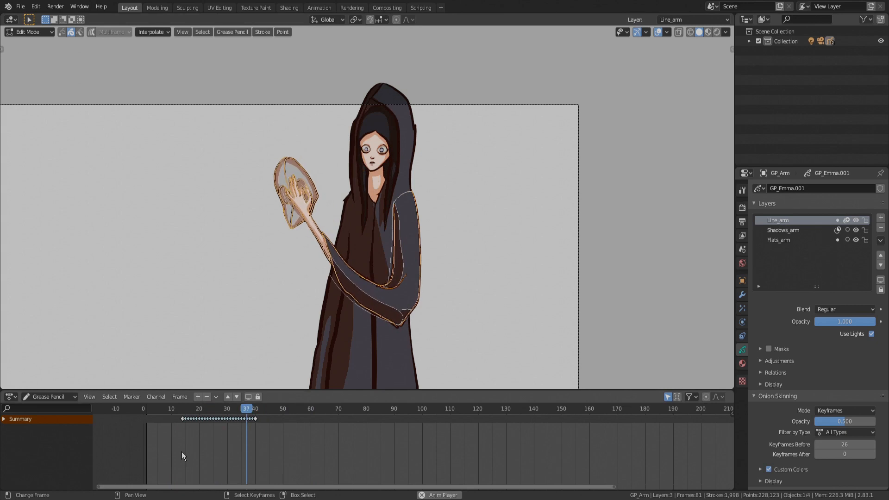
pyautogui.press('Escape')
# Remove the breakdowns and set the sequence interpolation type to Sinusoidal, opening its easing choices
pyautogui.click(153, 33)
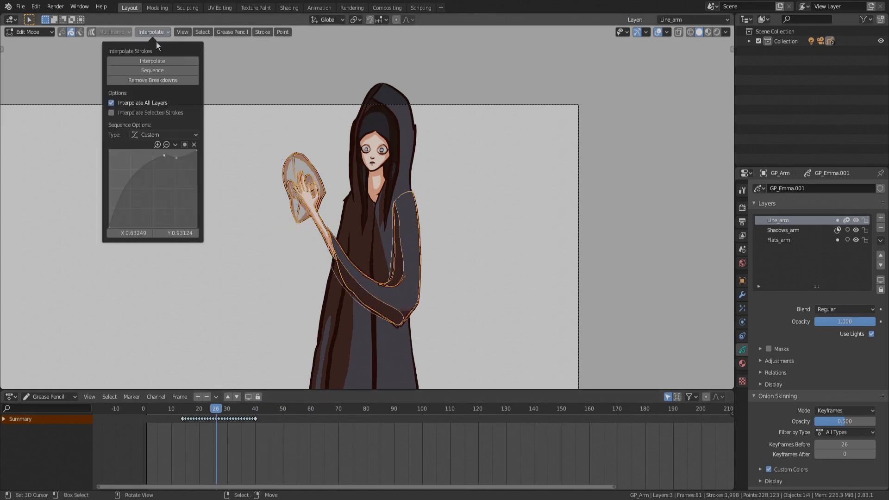
pyautogui.click(157, 80)
pyautogui.click(141, 134)
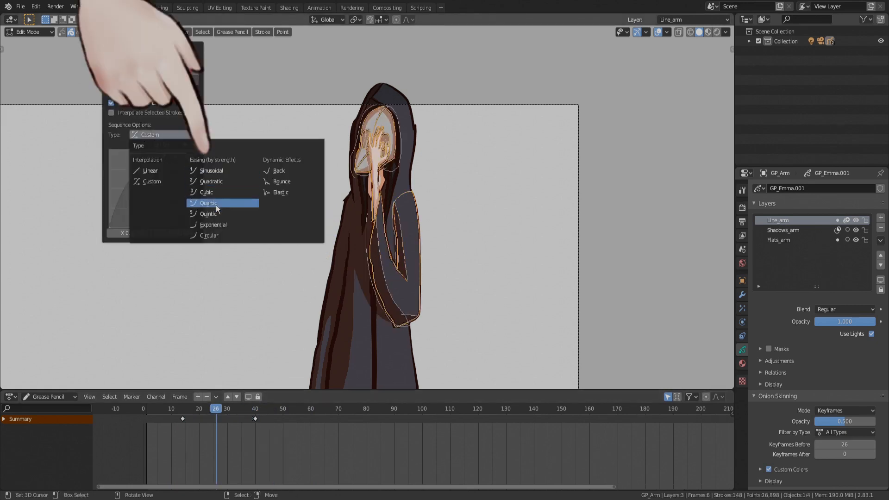
pyautogui.click(210, 171)
pyautogui.click(162, 144)
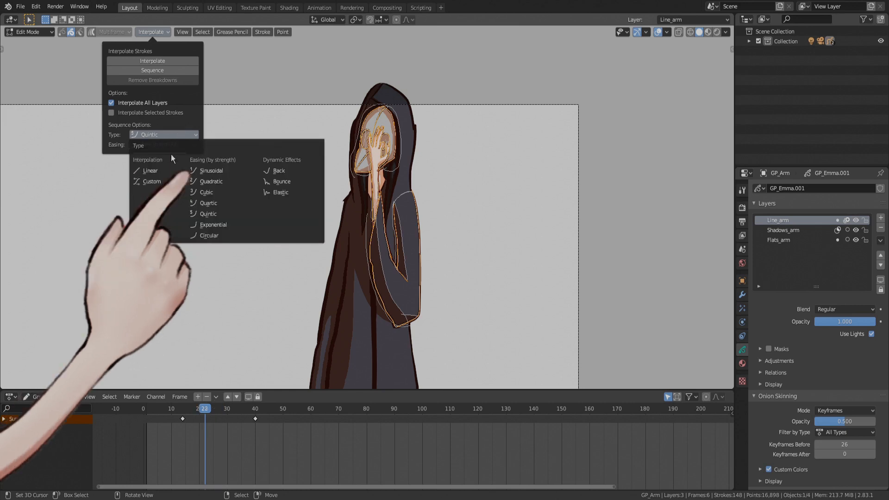
# Compare the Sinusoidal and Quintic sequence types by regenerating the breakdowns with each and playing the animation
pyautogui.click(212, 171)
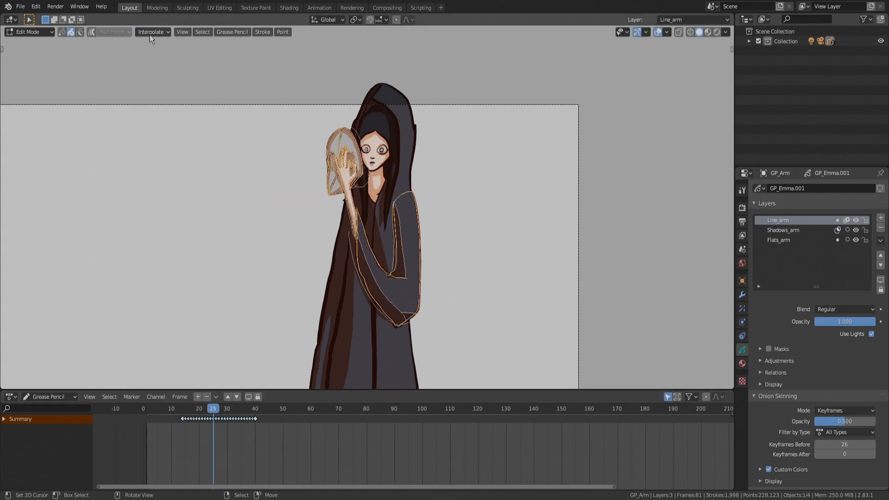
pyautogui.click(150, 32)
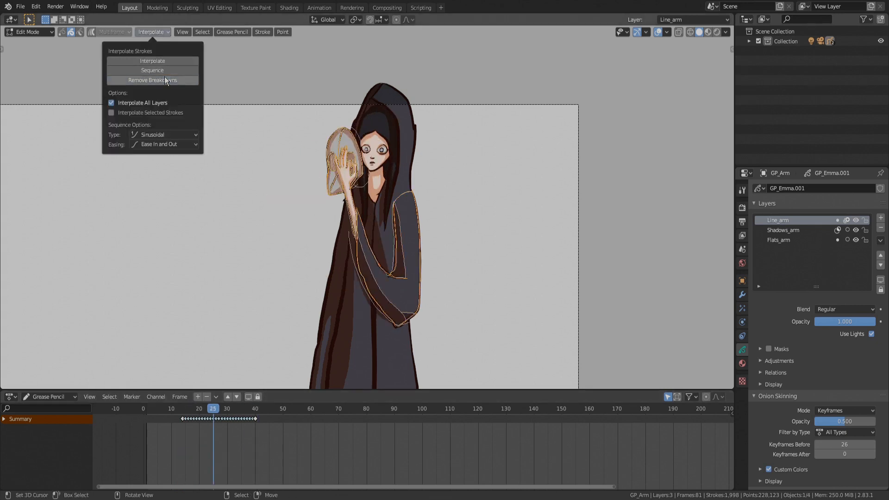
pyautogui.click(165, 136)
pyautogui.click(220, 211)
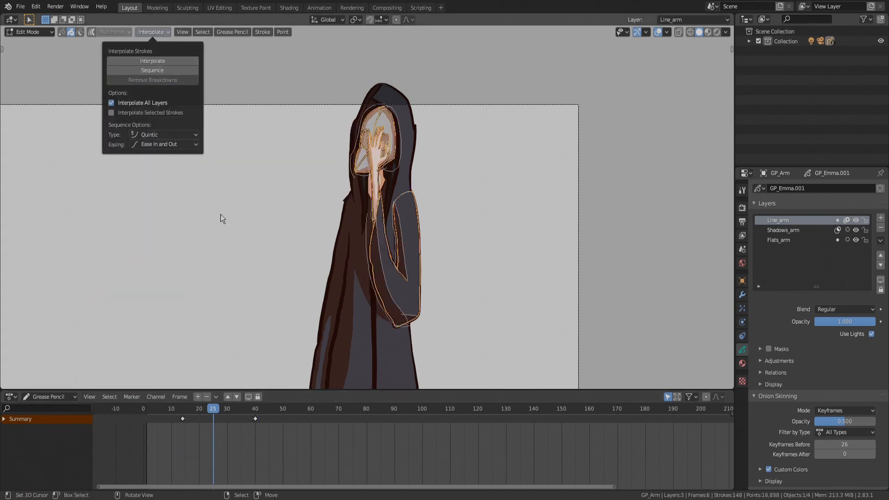
pyautogui.click(158, 70)
pyautogui.click(182, 447)
pyautogui.press('space')
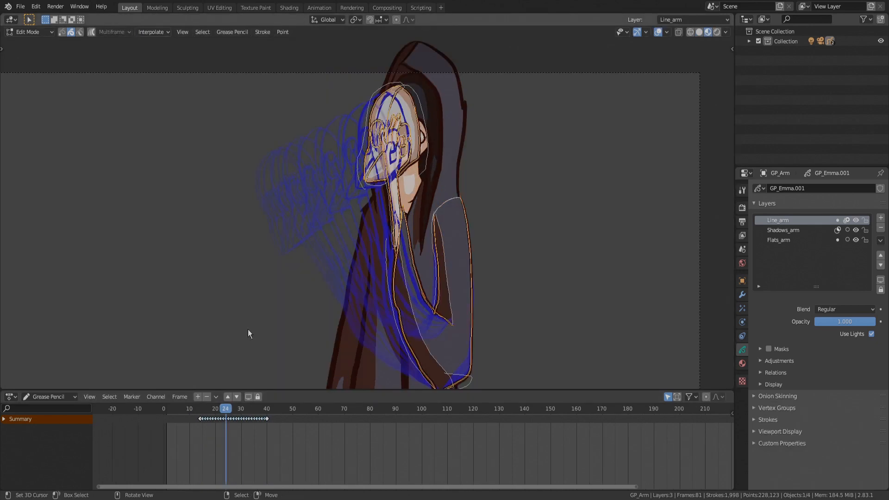
# Scrub the arm animation to frame 33 and play it
pyautogui.moveTo(246, 428)
pyautogui.mouseDown()
pyautogui.moveTo(245, 439)
pyautogui.moveTo(256, 437)
pyautogui.moveTo(207, 441)
pyautogui.moveTo(248, 442)
pyautogui.mouseUp()
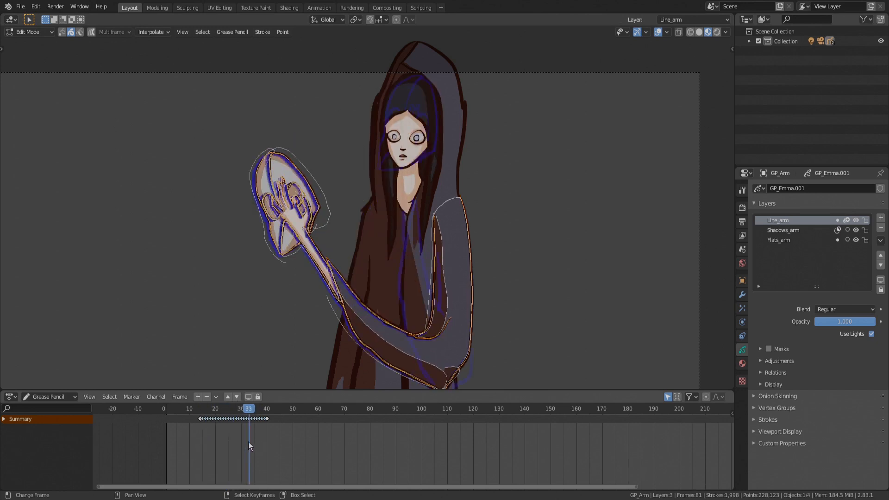
pyautogui.press('space')
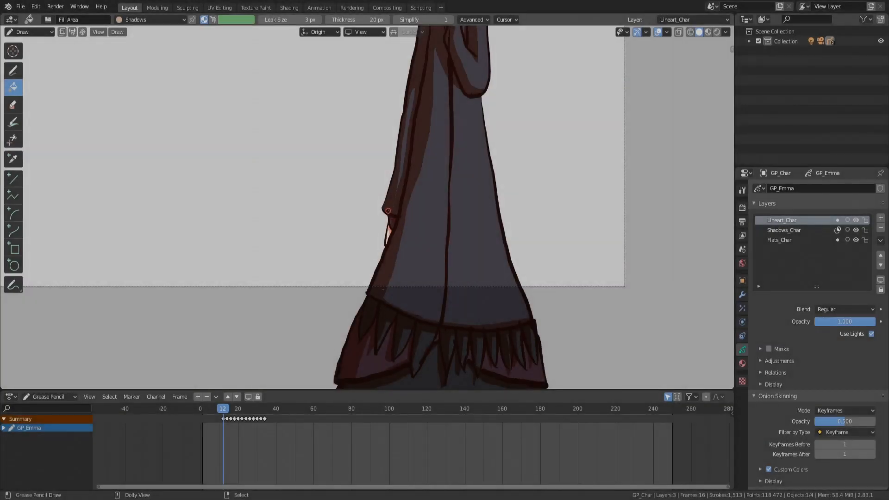
# Draw a filled rounded shape over the lower robe and move its stroke to the Shadows_Char layer
pyautogui.moveTo(387, 212)
pyautogui.mouseDown()
pyautogui.moveTo(421, 305)
pyautogui.moveTo(327, 260)
pyautogui.mouseUp()
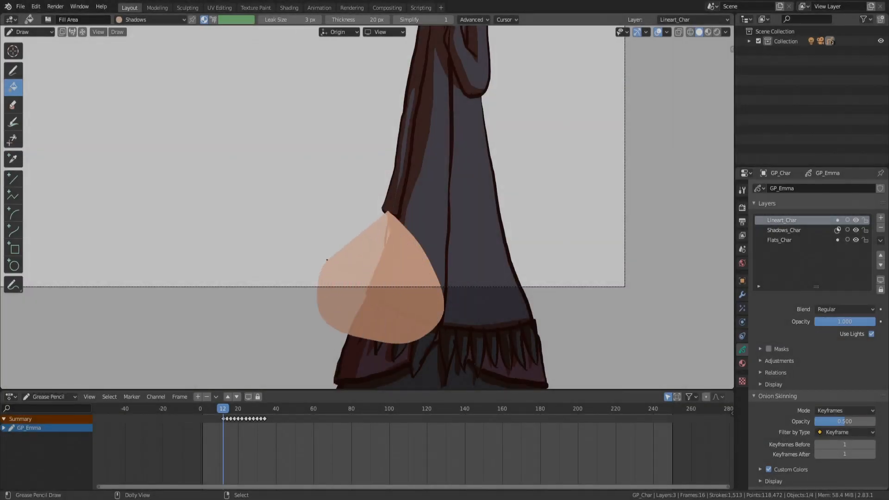
pyautogui.click(378, 317)
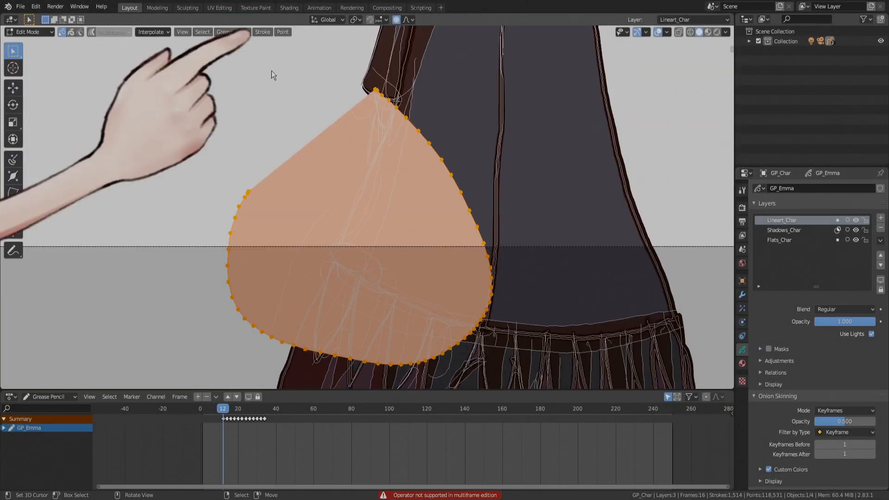
pyautogui.click(263, 31)
pyautogui.moveTo(301, 91)
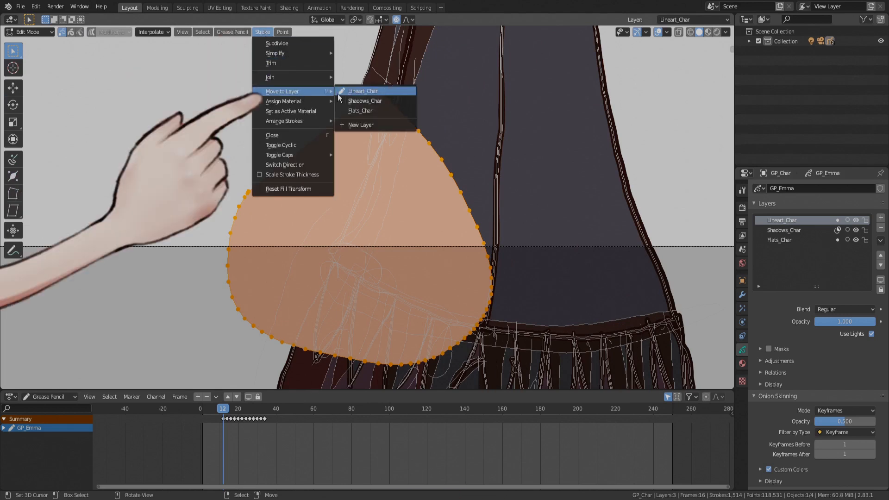
pyautogui.click(358, 99)
pyautogui.press('Tab')
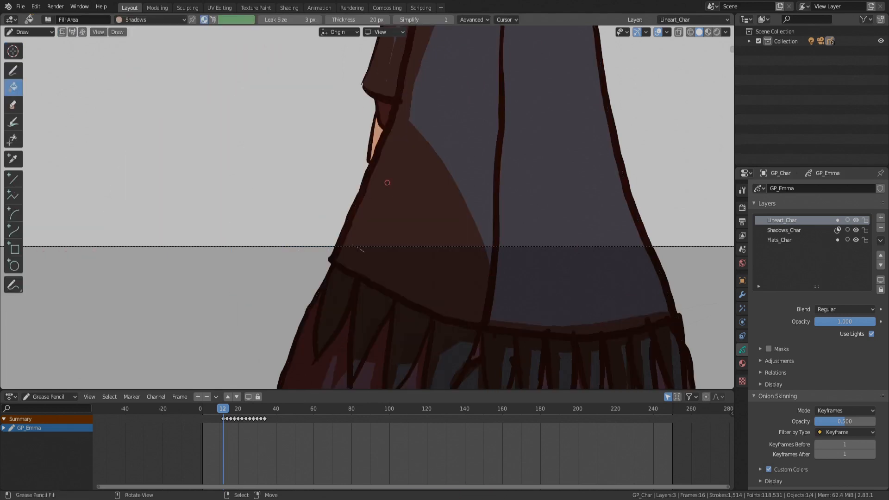
# Open the material assignment choices for the selected robe shadow stroke
pyautogui.scroll(-2, 402, 208)
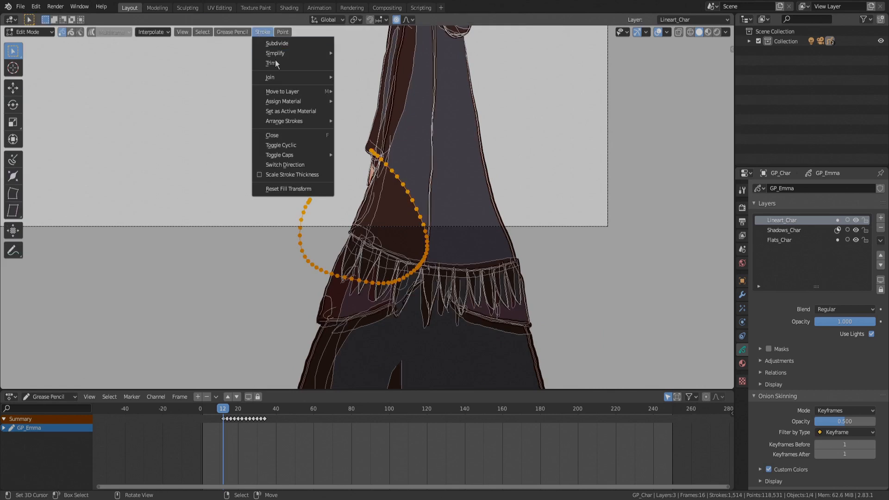
pyautogui.moveTo(302, 101)
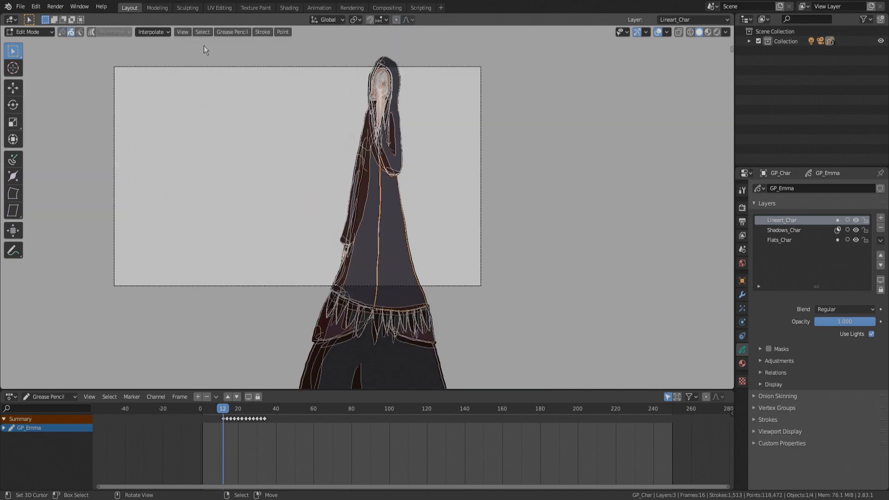
# Select all strokes sharing the selected robe stroke's material and try moving them away from the character
pyautogui.click(199, 31)
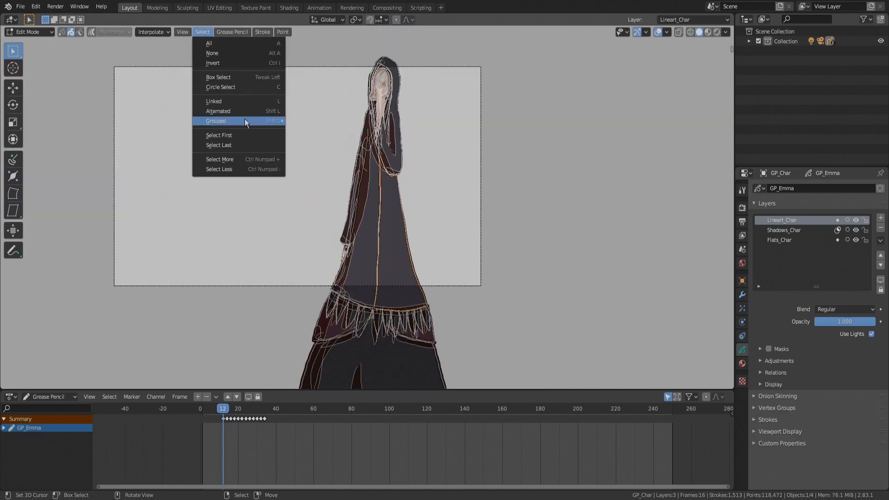
pyautogui.moveTo(245, 120)
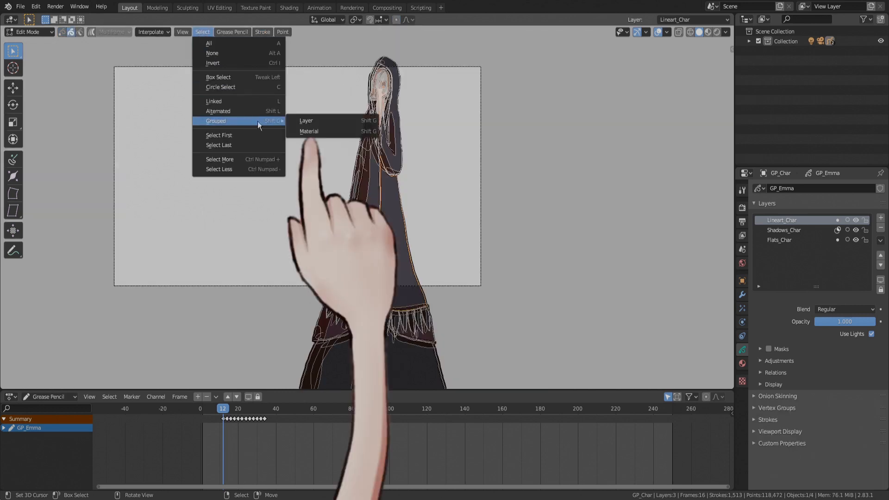
pyautogui.click(328, 132)
pyautogui.press('g')
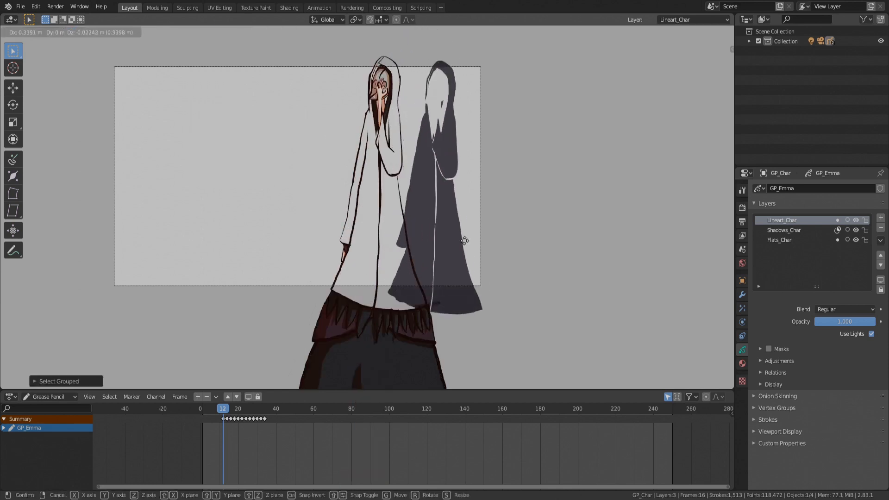
pyautogui.press('Escape')
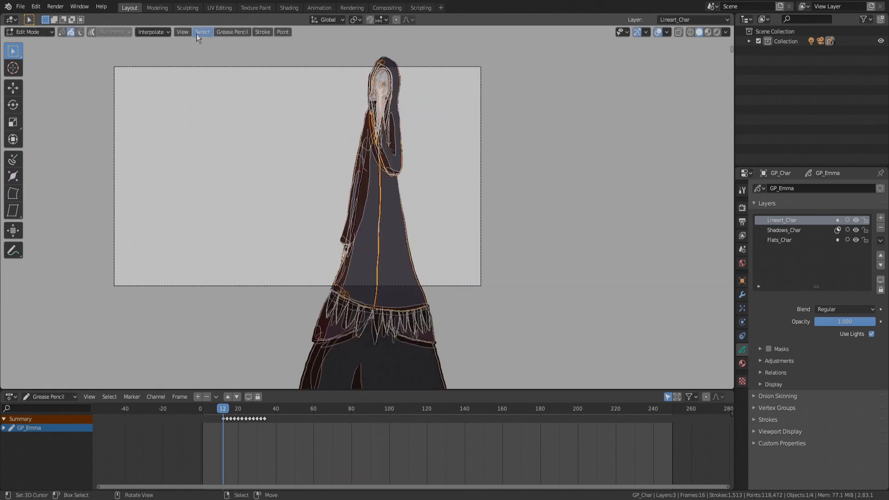
# Select all strokes on the same layer as the current selection and start moving them
pyautogui.click(197, 32)
pyautogui.moveTo(238, 121)
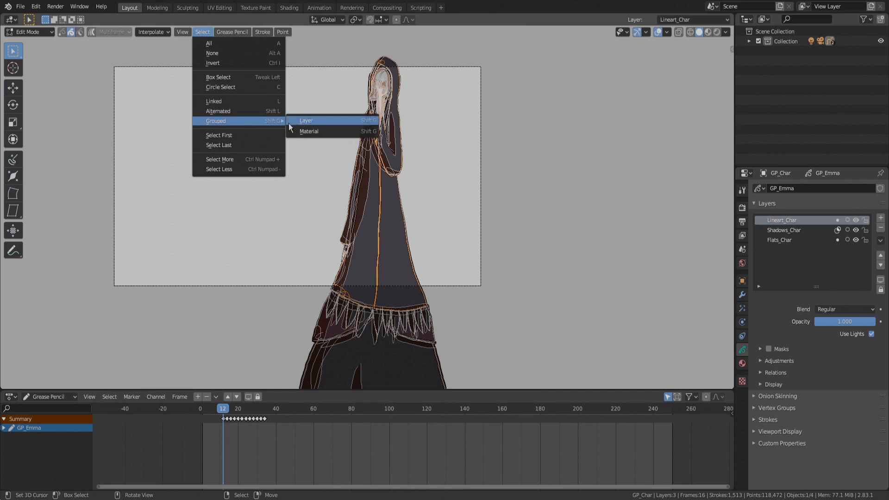
pyautogui.click(310, 124)
pyautogui.scroll(-4, 310, 124)
pyautogui.press('g')
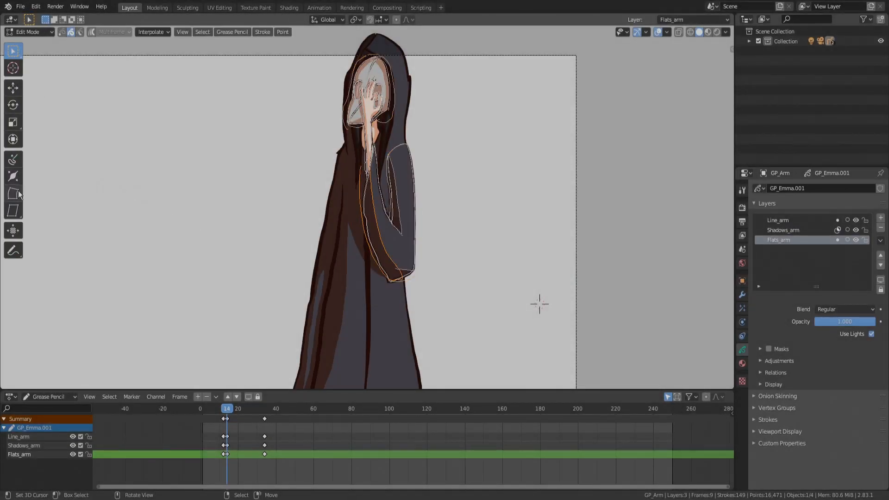
# Deform the selected arm strokes at frame 14 with the Bend tool
pyautogui.click(13, 194)
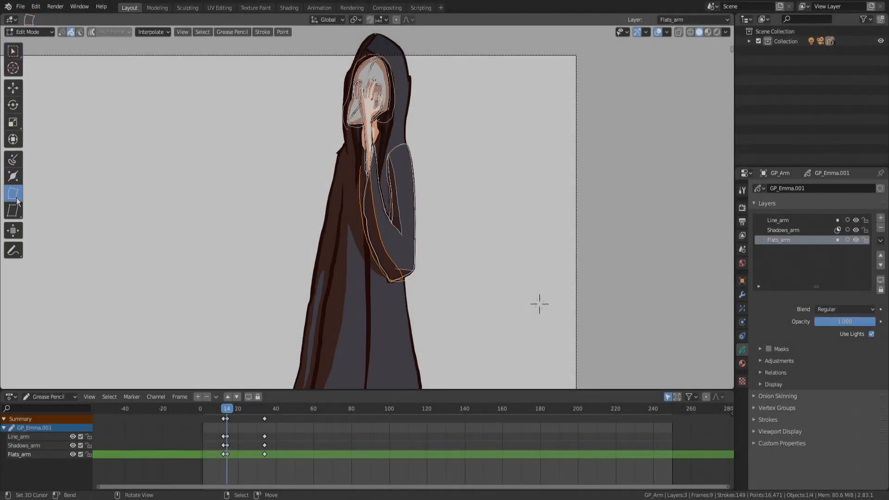
pyautogui.moveTo(541, 305)
pyautogui.mouseDown()
pyautogui.moveTo(314, 85)
pyautogui.moveTo(298, 93)
pyautogui.moveTo(262, 153)
pyautogui.moveTo(284, 146)
pyautogui.moveTo(407, 195)
pyautogui.moveTo(250, 179)
pyautogui.mouseUp()
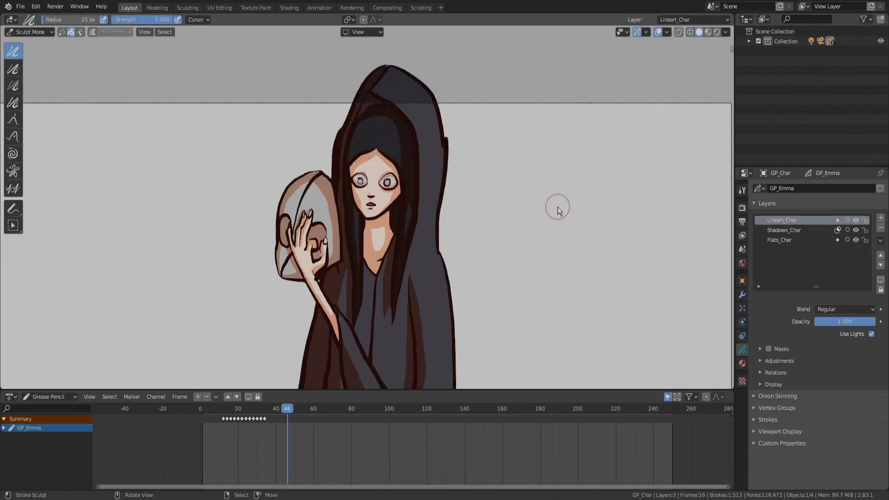
# Deform the selected head and hood strokes with To Sphere in Edit Mode, and return to Sculpt Mode
pyautogui.press('Tab')
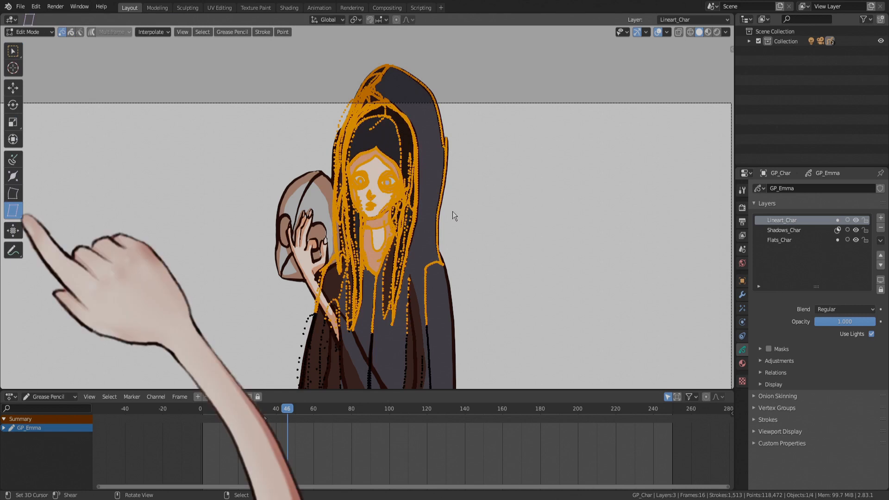
pyautogui.moveTo(20, 216); pyautogui.dragTo(46, 231)
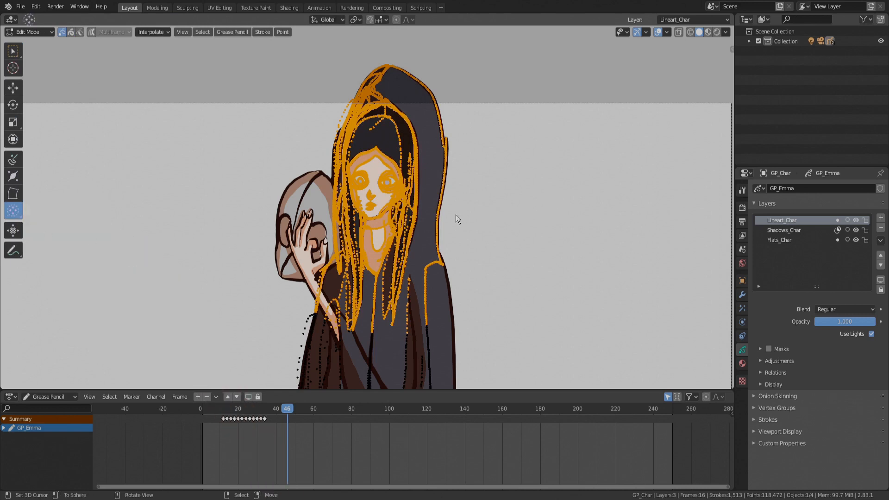
pyautogui.moveTo(456, 215); pyautogui.dragTo(499, 207)
pyautogui.press('Tab')
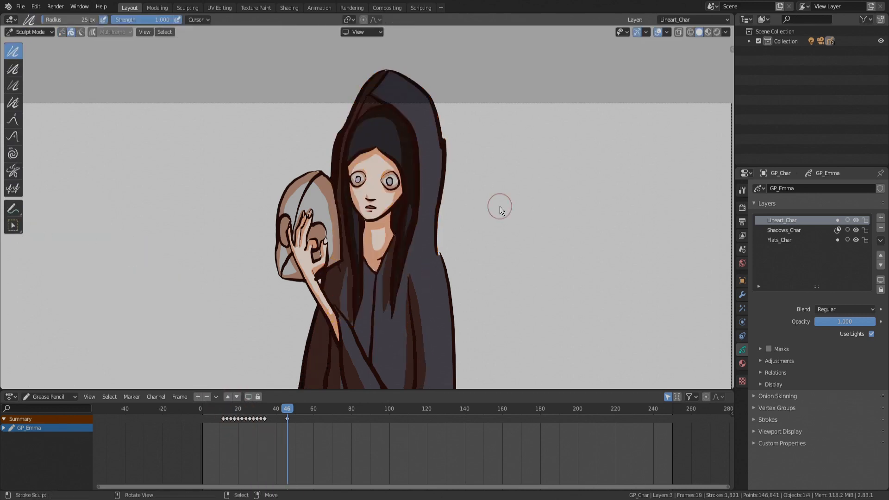
# Undo the To Sphere deformation of the head and hood
pyautogui.hotkey('ctrl', 'z')
pyautogui.hotkey('ctrl', 'z')
pyautogui.hotkey('ctrl', 'z')
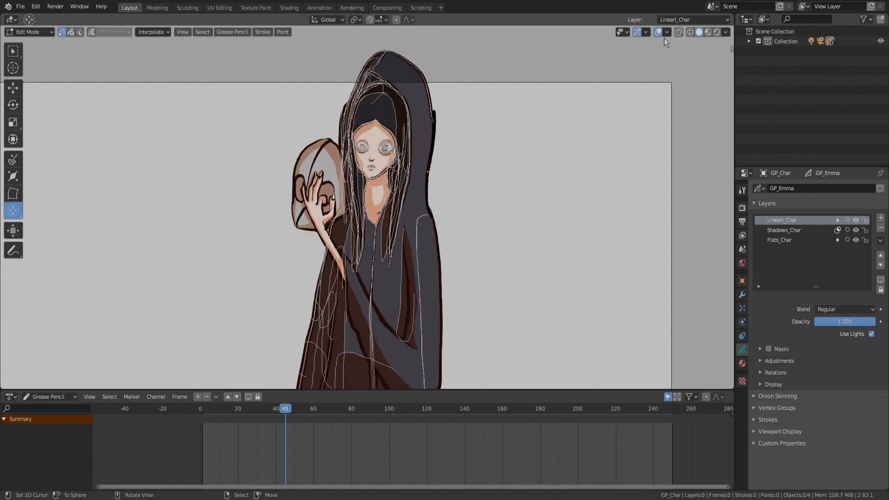
# Turn the Edit Lines viewport overlay off and on repeatedly to compare the character with and without stroke lines
pyautogui.click(667, 32)
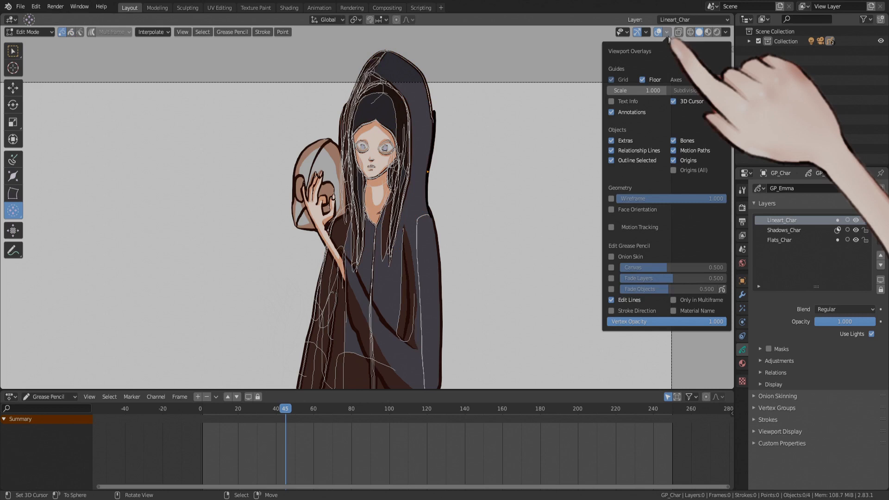
pyautogui.click(611, 300)
pyautogui.click(611, 300)
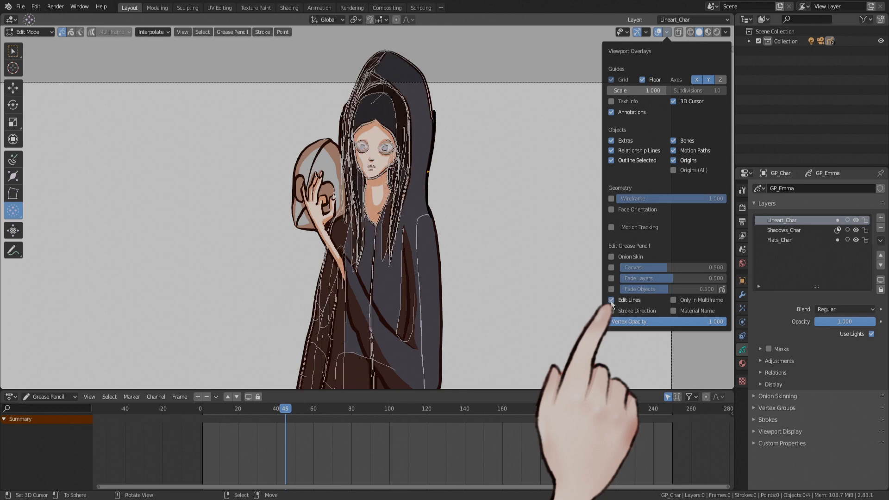
pyautogui.click(612, 300)
pyautogui.click(611, 300)
pyautogui.click(611, 300)
pyautogui.click(611, 300)
pyautogui.click(611, 300)
pyautogui.click(611, 300)
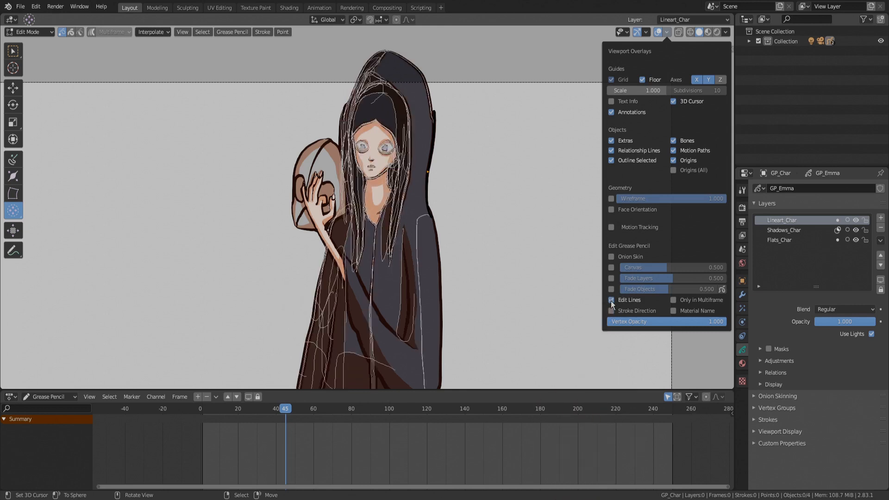
pyautogui.click(611, 300)
pyautogui.click(612, 300)
# Add the Edit Lines overlay option to Quick Favorites
pyautogui.rightClick(611, 300)
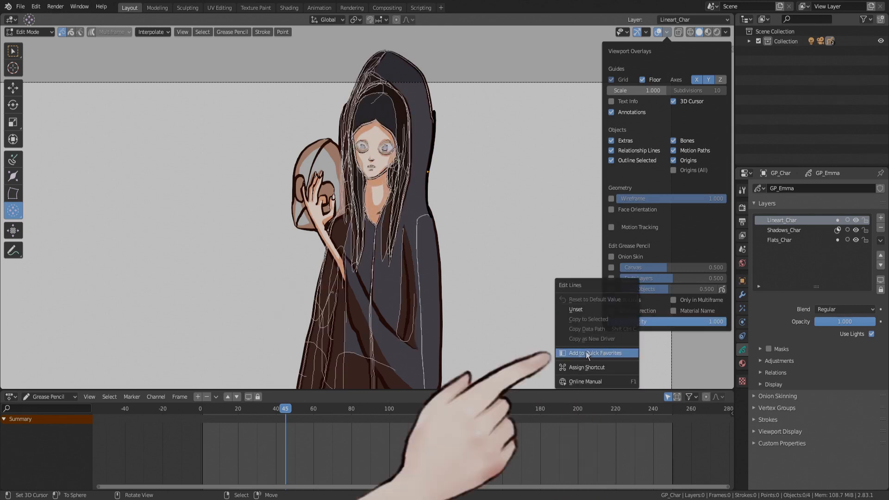
pyautogui.click(610, 354)
# Turn Show Edit Lines off and on twice from Quick Favorites in Edit Mode
pyautogui.press('q')
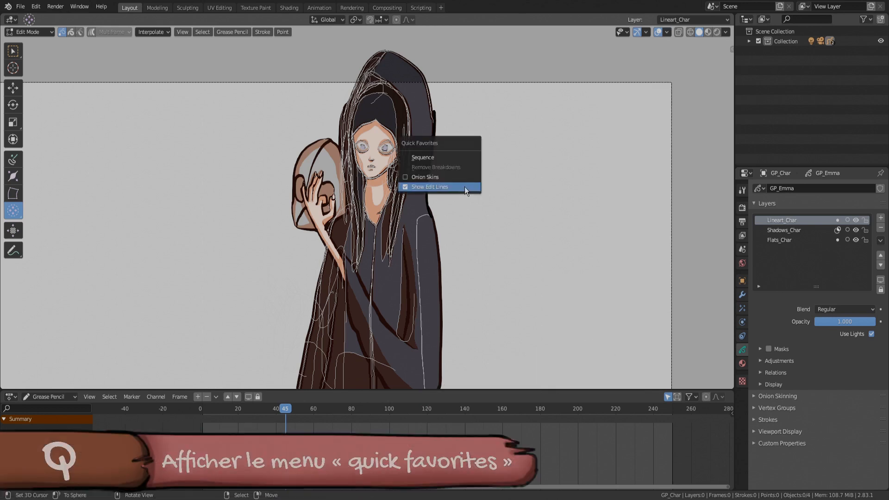
pyautogui.click(440, 186)
pyautogui.press('q')
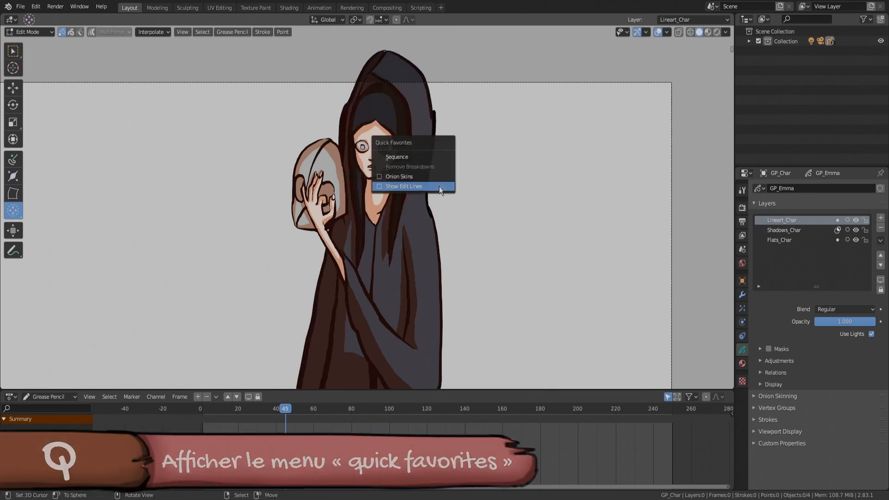
pyautogui.click(439, 186)
pyautogui.press('q')
pyautogui.click(439, 186)
pyautogui.press('q')
pyautogui.click(439, 186)
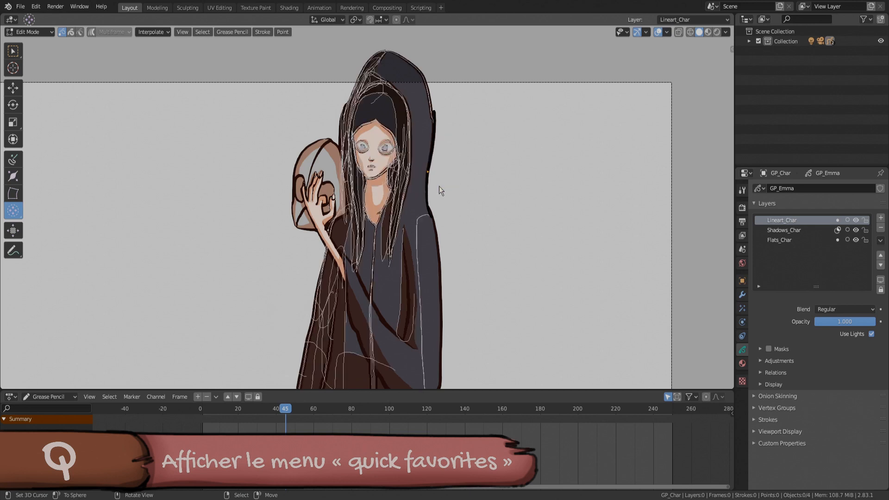
# Switch to Sculpt Mode and turn Show Edit Lines off and on from Quick Favorites
pyautogui.hotkey('ctrl', 'Tab')
pyautogui.click(409, 297)
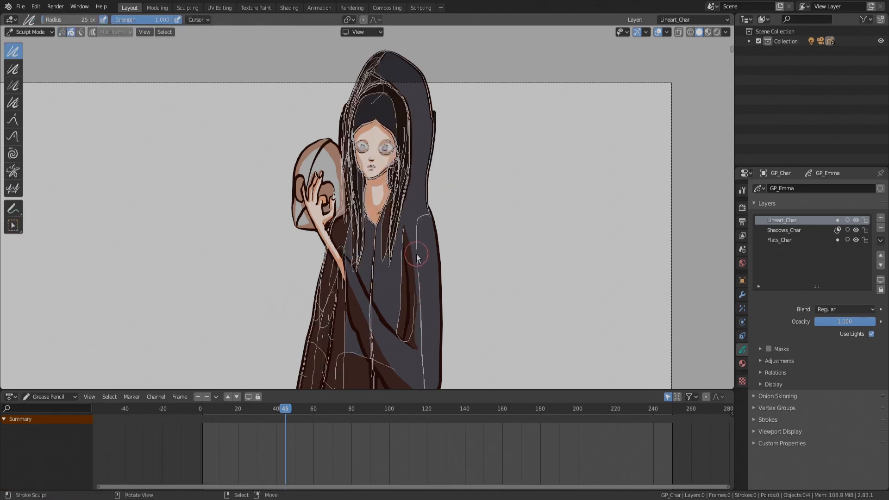
pyautogui.press('q')
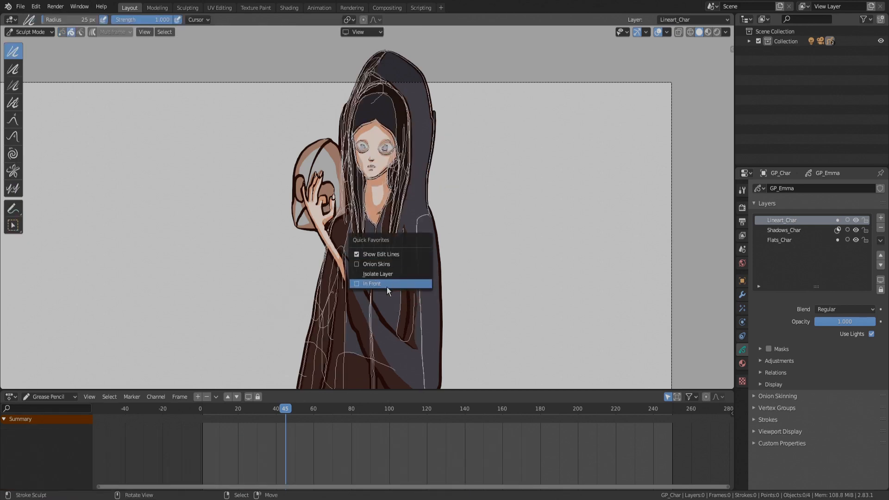
pyautogui.click(388, 256)
pyautogui.press('q')
pyautogui.click(387, 257)
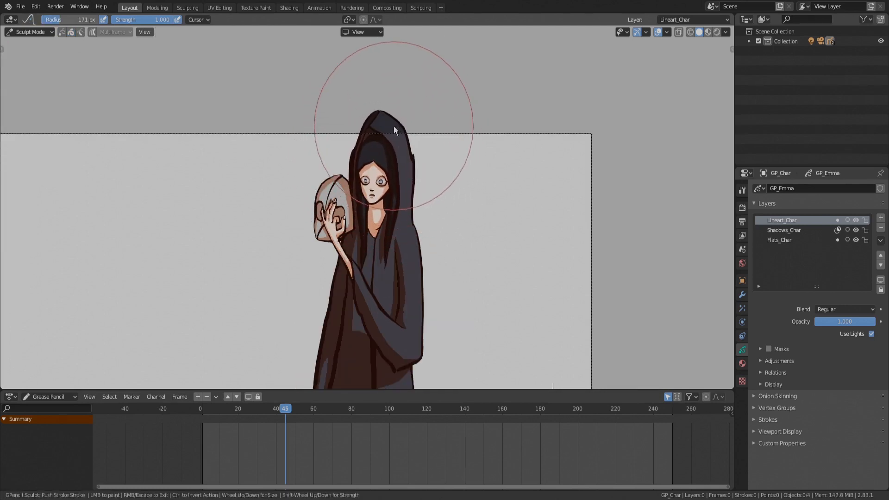
# Show the edit lines over the character while sculpting with the Push brush, and reopen Quick Favorites
pyautogui.press('q')
pyautogui.click(373, 178)
pyautogui.press('q')
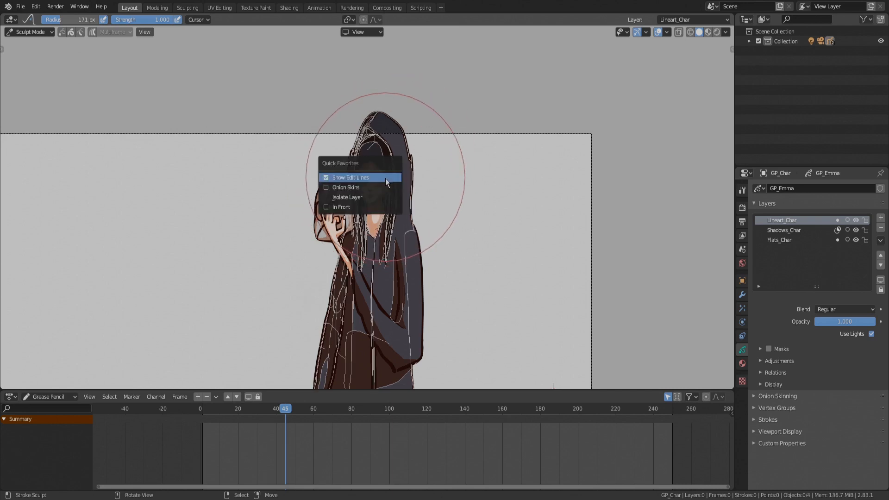